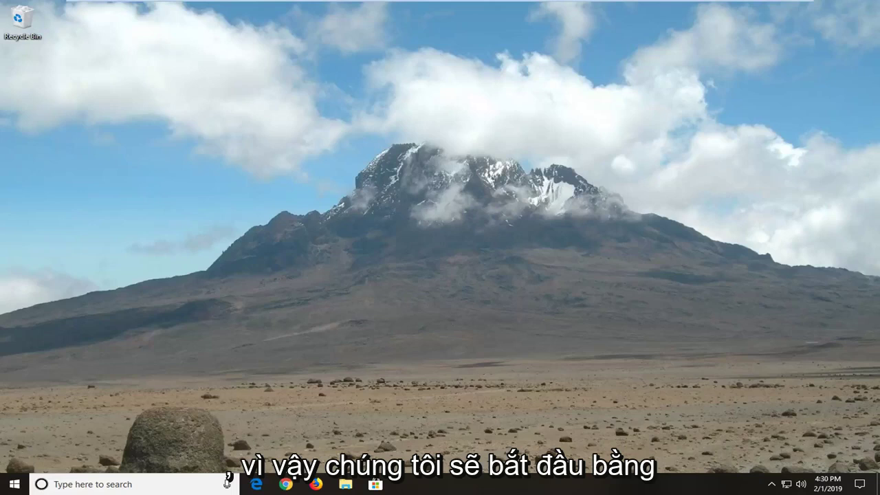
- Search the Start menu for 'uninstall' and open Add or remove programs
left_click(9, 485)
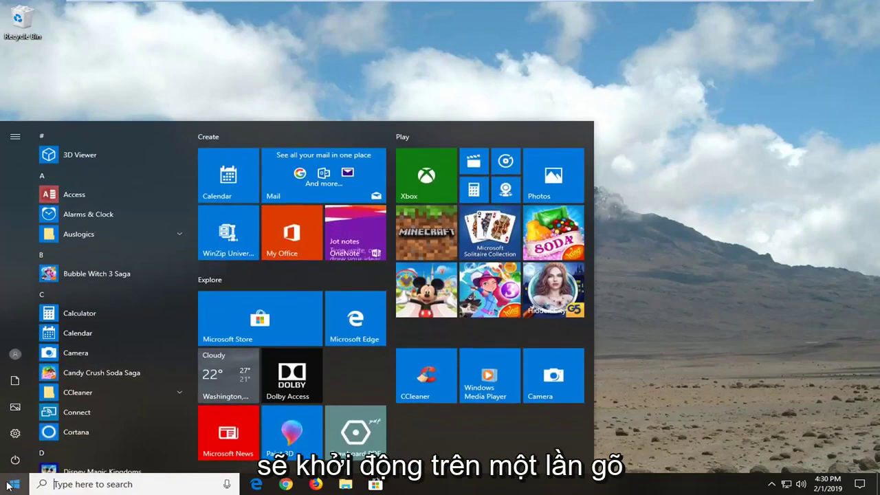
type("uninstall")
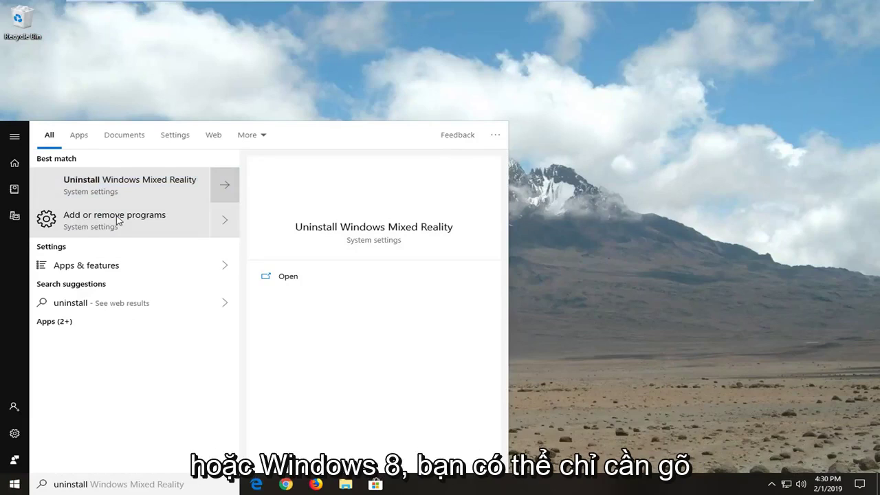
left_click(117, 220)
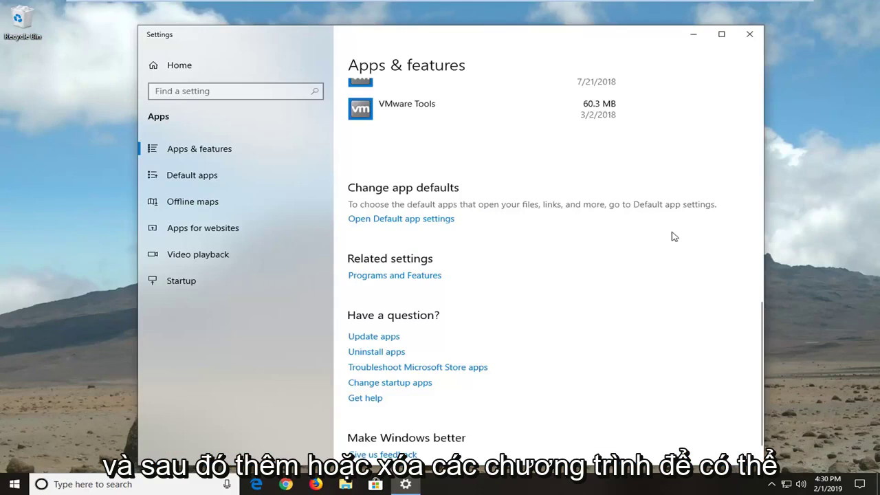
- Select Mozilla Firefox 64.0 in Apps & features and confirm uninstalling it
scroll(567, 261, "up", 3)
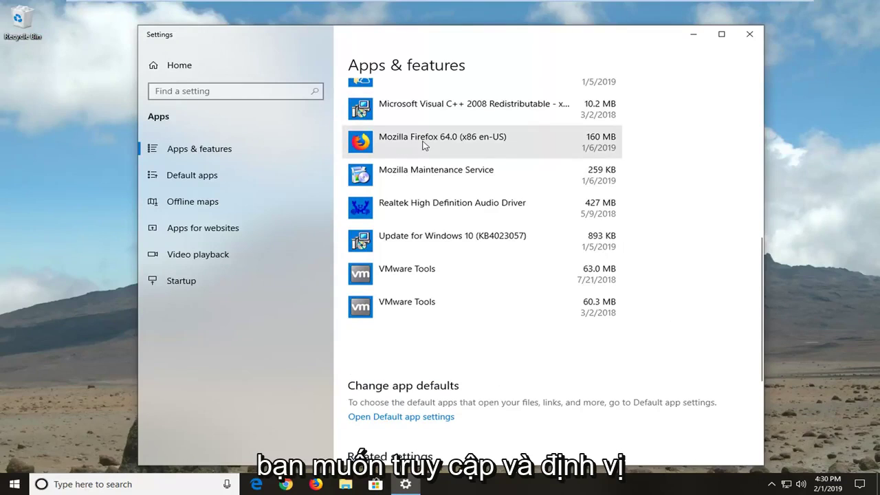
left_click(389, 147)
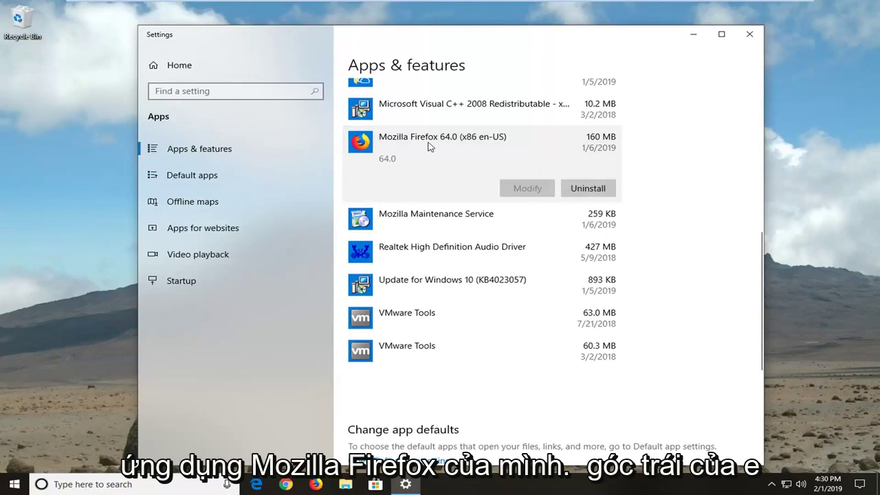
left_click(590, 188)
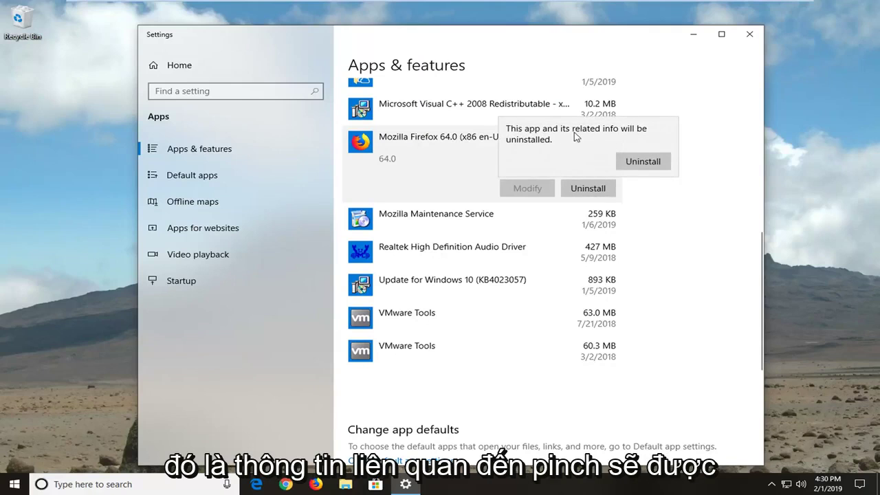
left_click(635, 161)
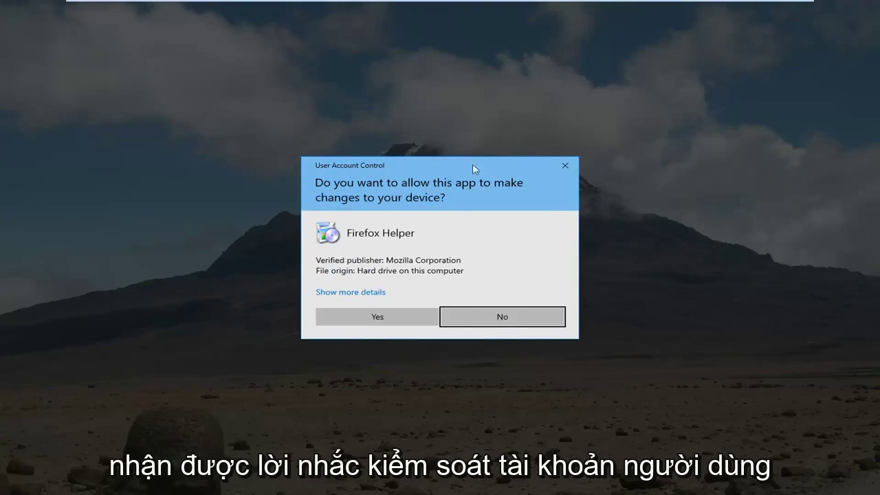
- Allow the Firefox uninstaller through UAC and run its wizard to remove Firefox
left_click(380, 310)
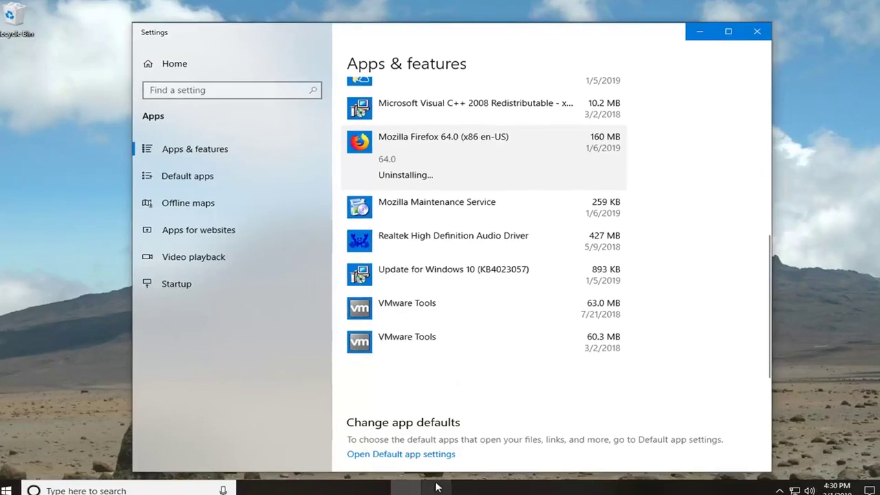
left_click(435, 484)
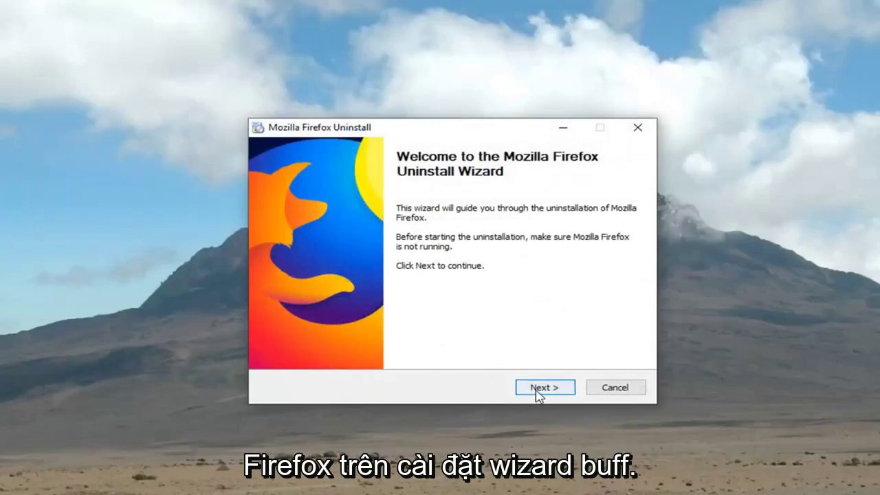
left_click(536, 390)
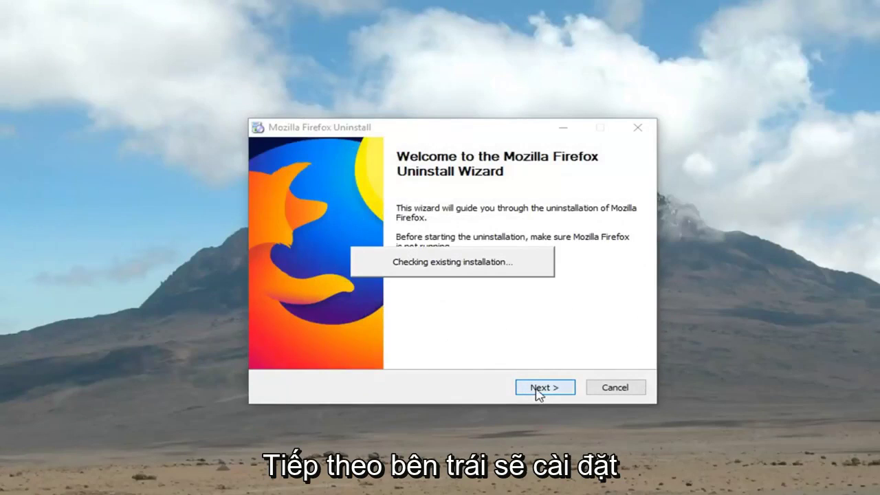
left_click(543, 389)
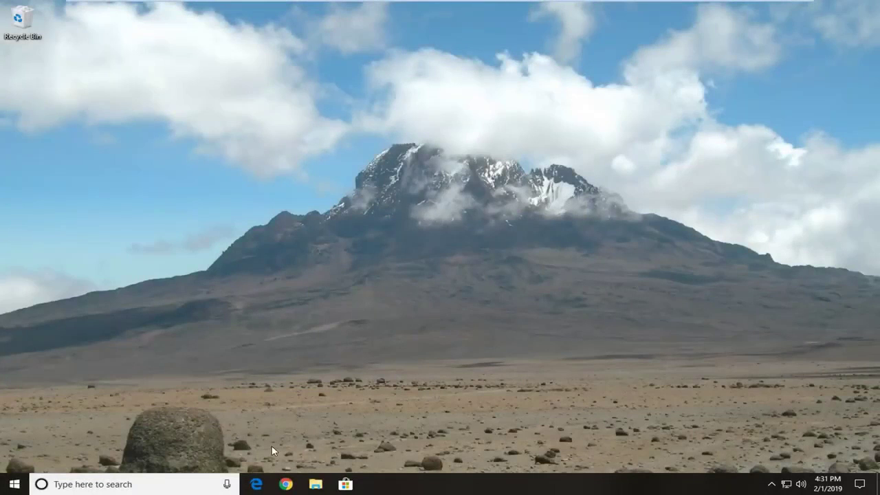
- Launch Google Chrome from the taskbar with a blank New Tab on the right half
left_click(281, 485)
key("super+2")
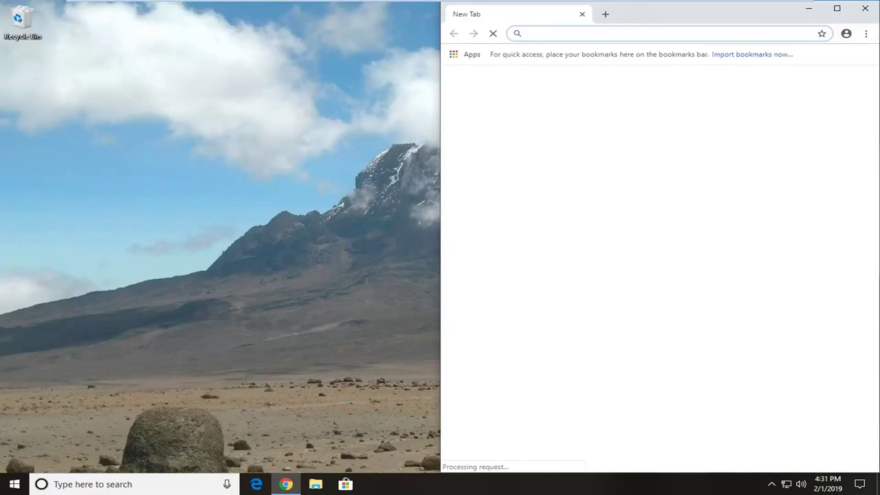
- Maximize Chrome and go to google.com
left_click(836, 9)
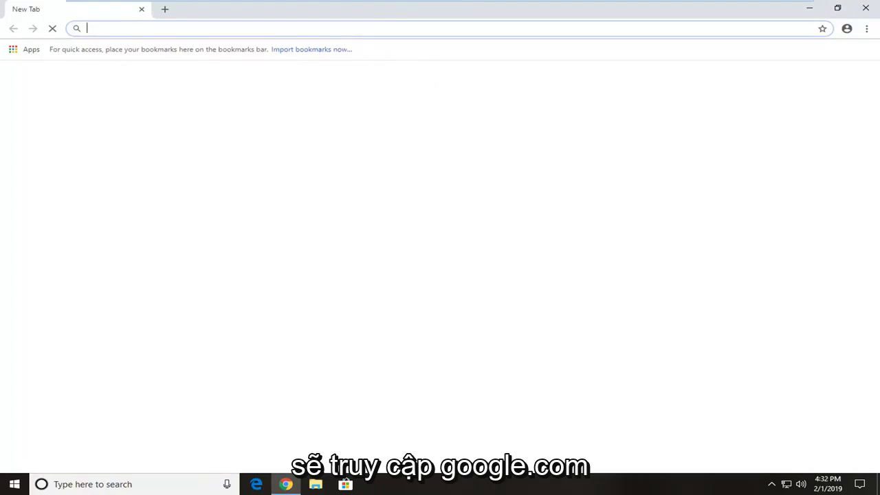
type("google.com")
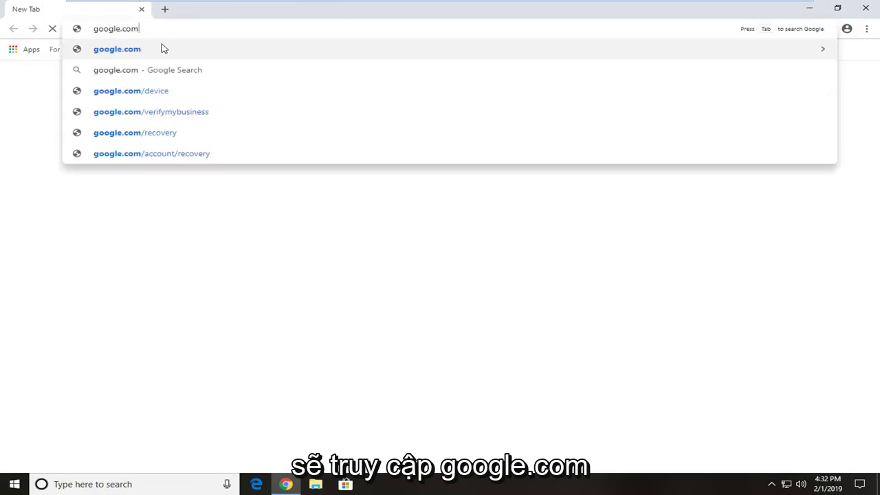
left_click(152, 52)
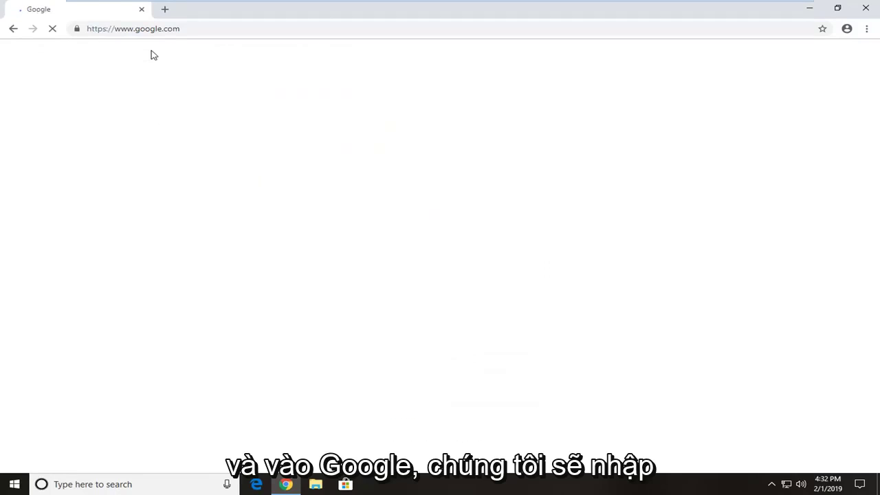
- Search Google for 'mozilla firefox'
left_click(291, 232)
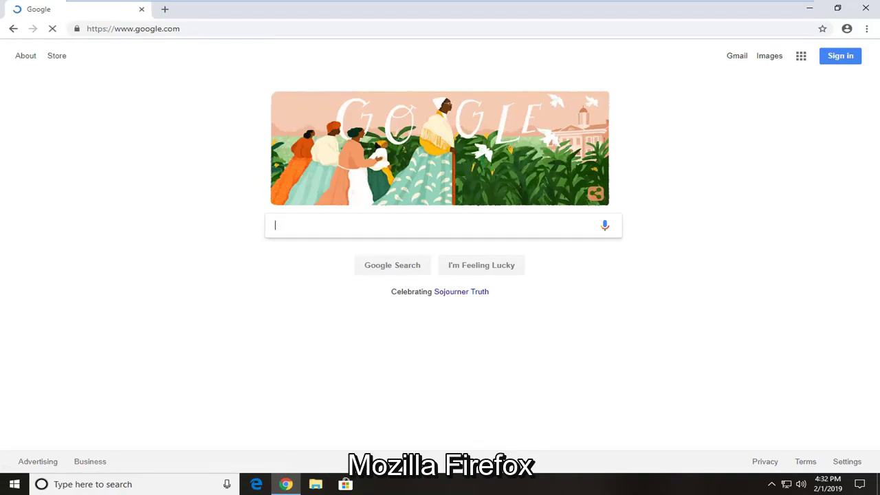
type("mozilla firefoc")
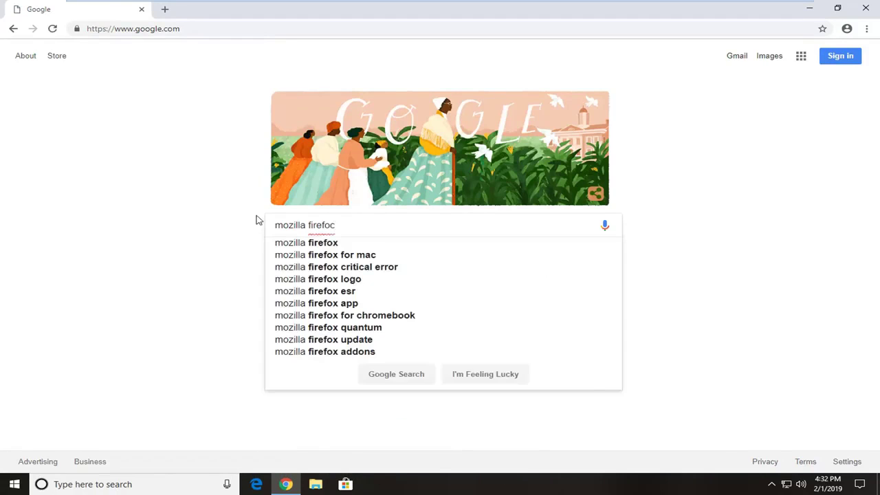
key("BackSpace")
type("x")
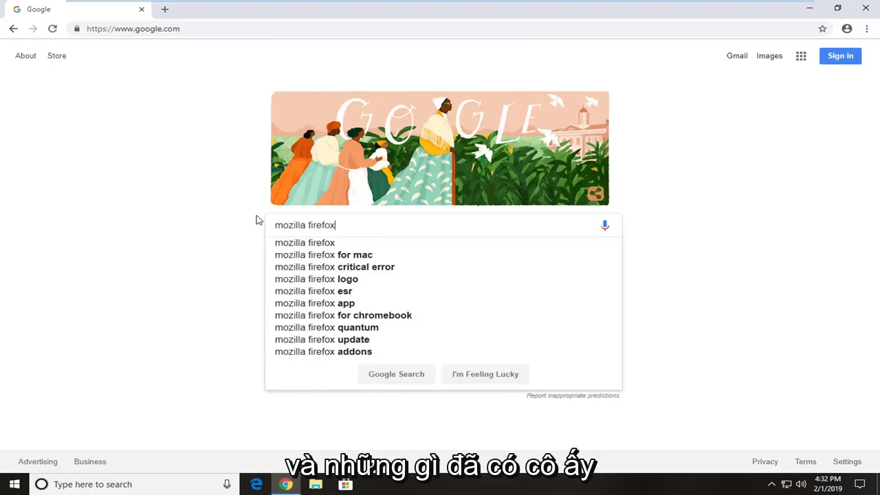
key("Return")
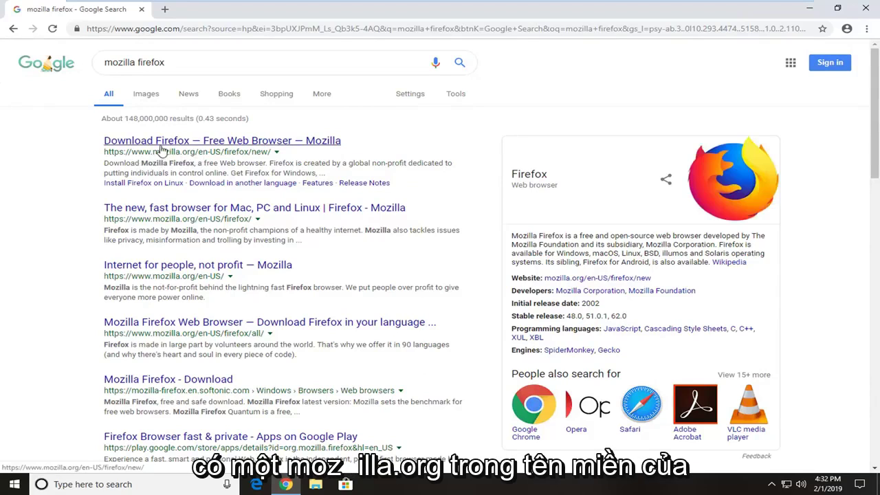
- Download Firefox Installer.exe from the mozilla.org Download Firefox page
left_click(158, 142)
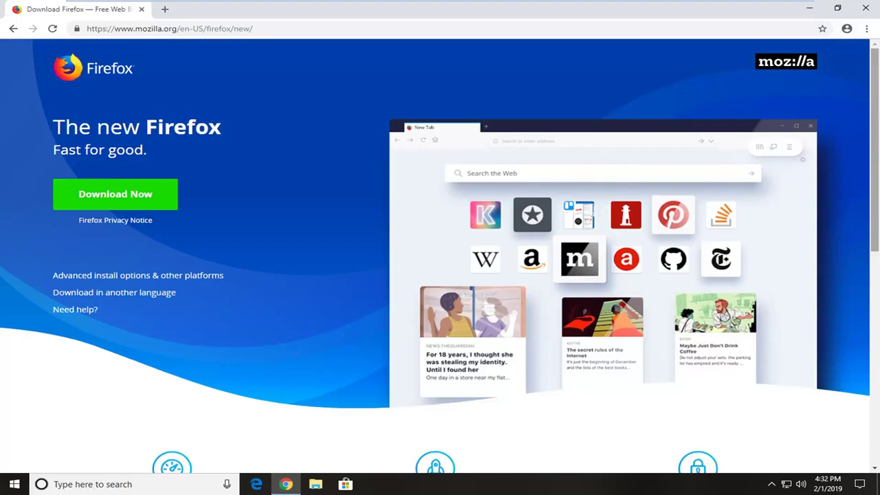
left_click(118, 196)
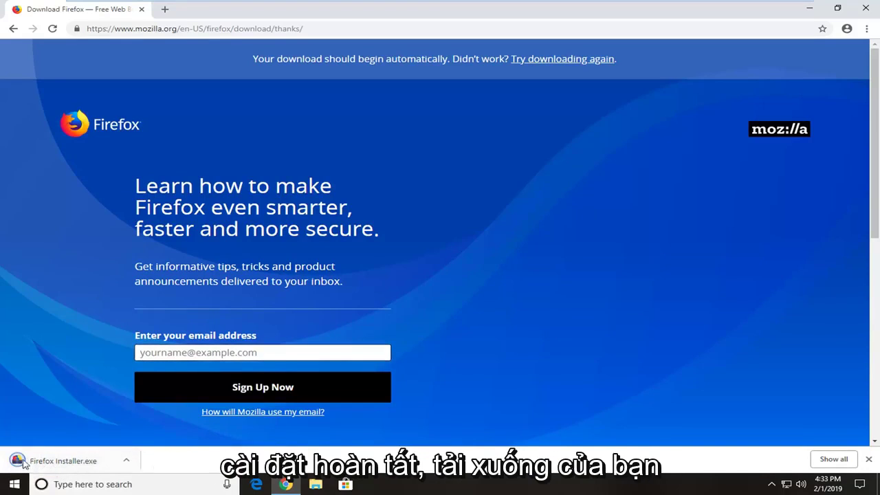
- Run the downloaded Firefox Installer.exe, accepting the security warning and UAC prompt
left_click(55, 461)
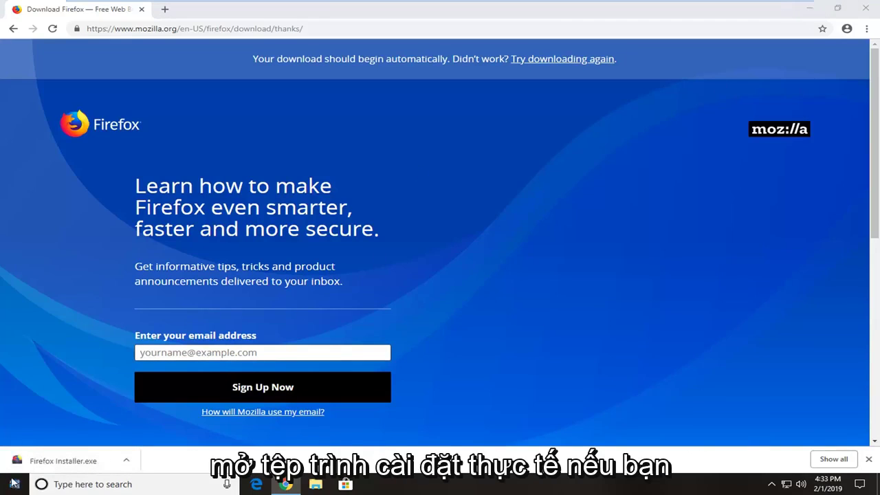
left_click(27, 459)
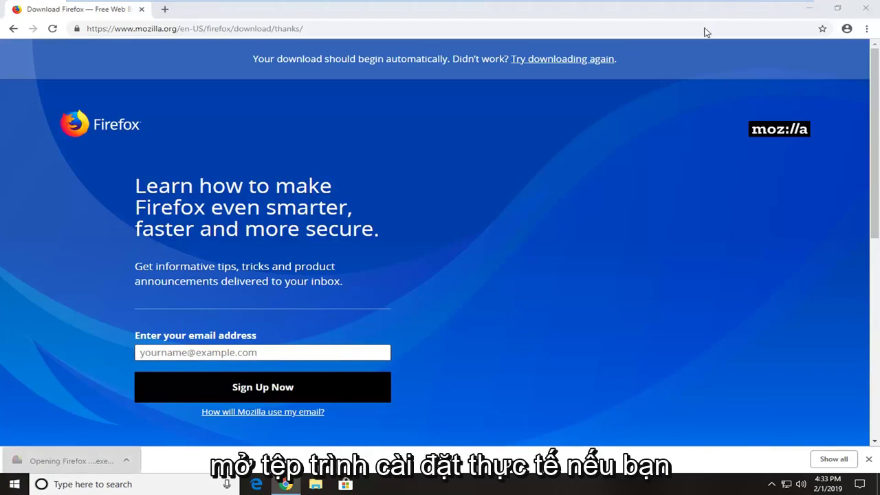
left_click(807, 9)
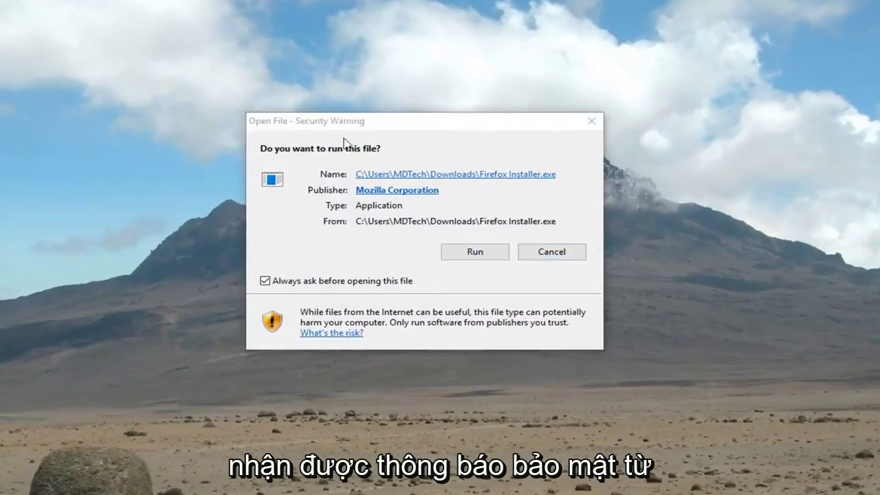
left_click(487, 251)
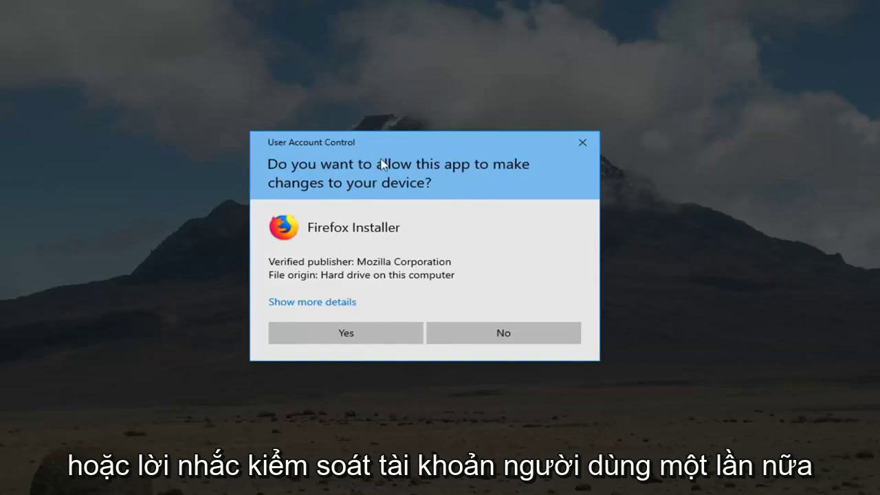
left_click(316, 338)
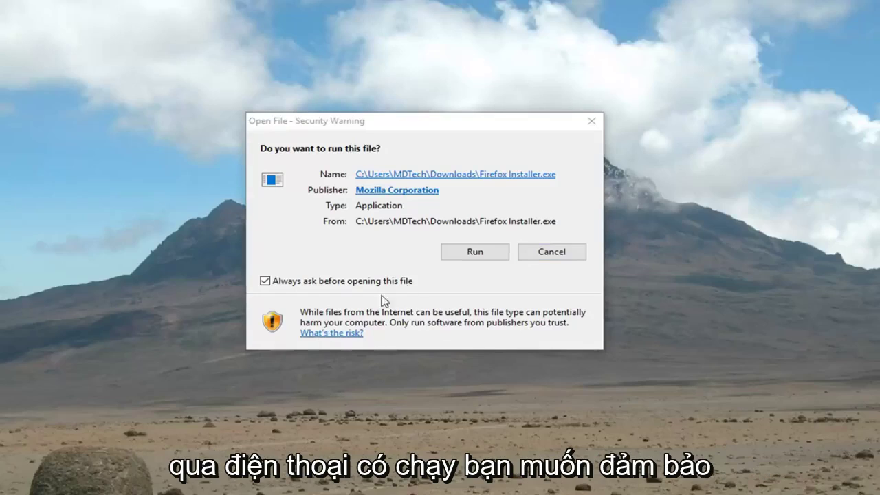
left_click(473, 256)
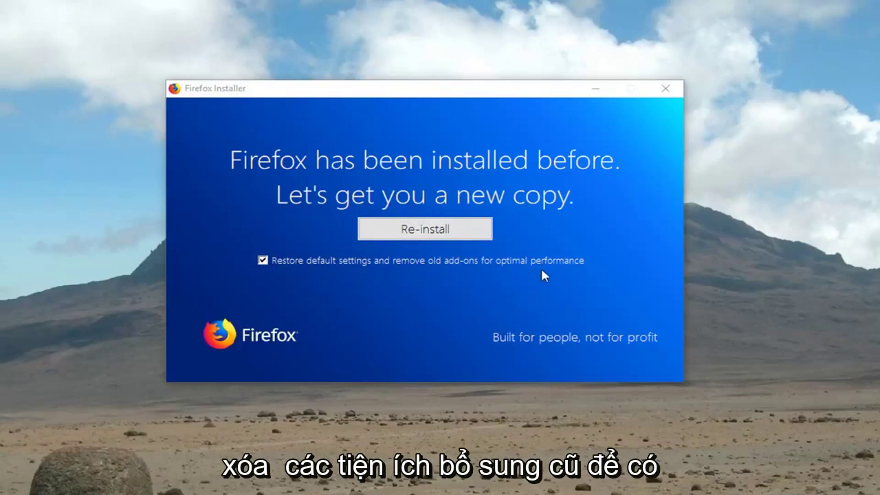
- Choose Re-install to install a fresh copy of Firefox
left_click(434, 235)
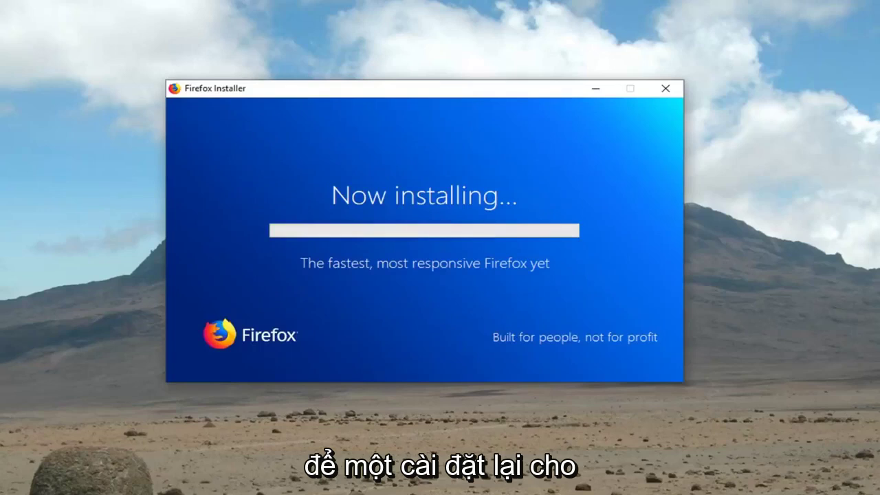